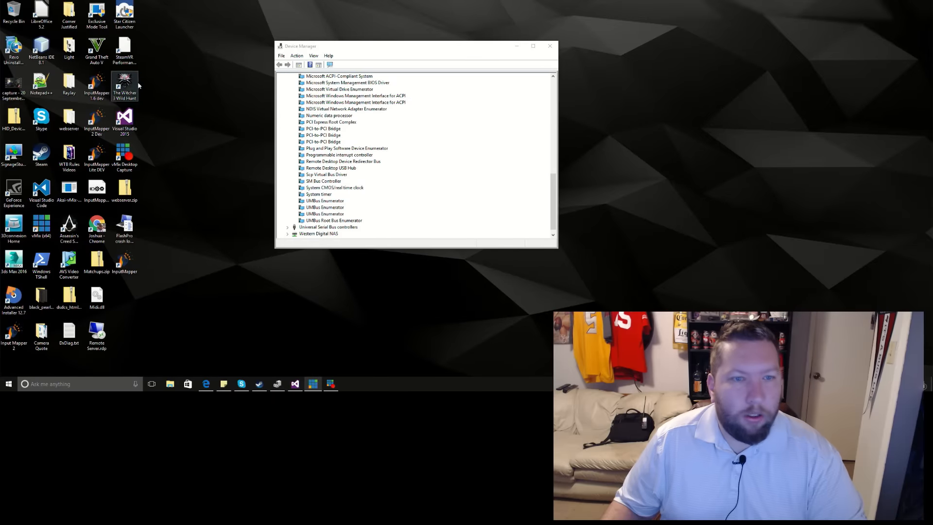
pyautogui.scroll(1, 365, 181)
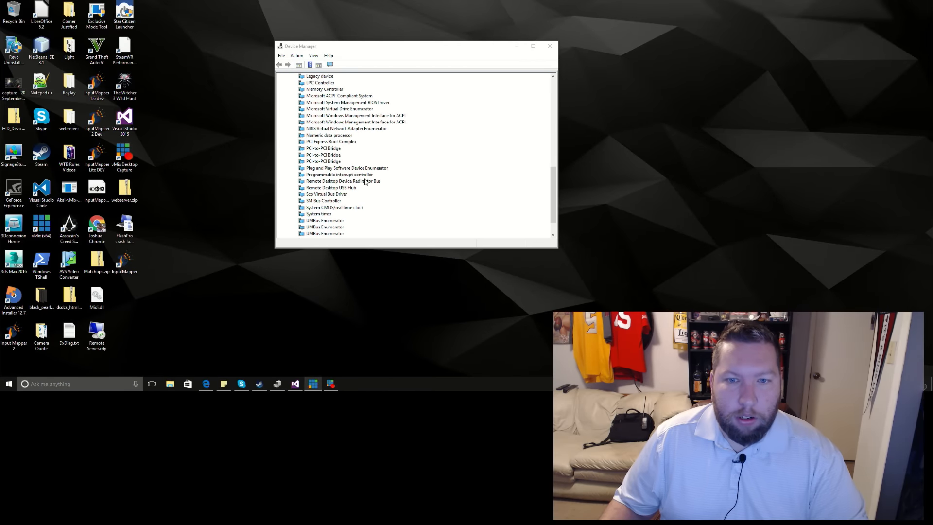
pyautogui.scroll(-1, 366, 181)
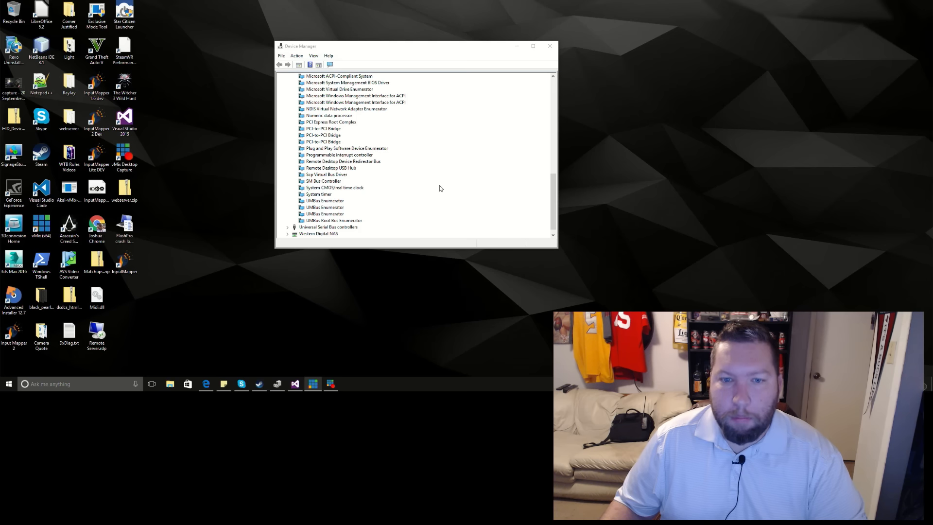
# - Uninstall the Scp Virtual Bus Driver, confirm its removal and return to the desktop
pyautogui.click(332, 176)
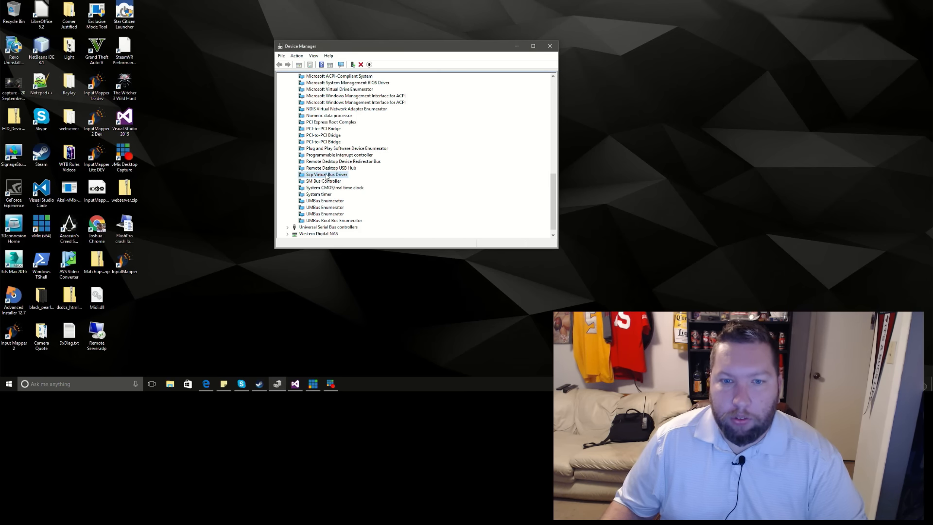
pyautogui.rightClick(326, 176)
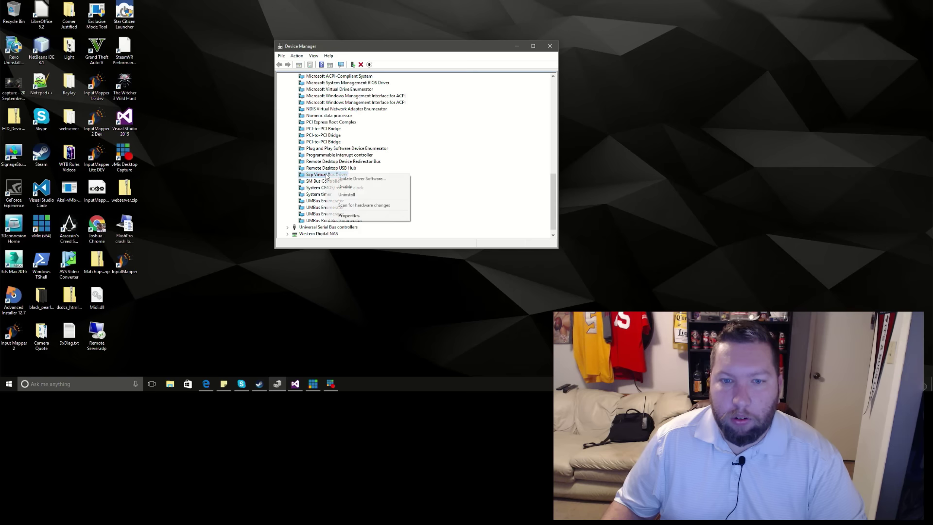
pyautogui.click(358, 196)
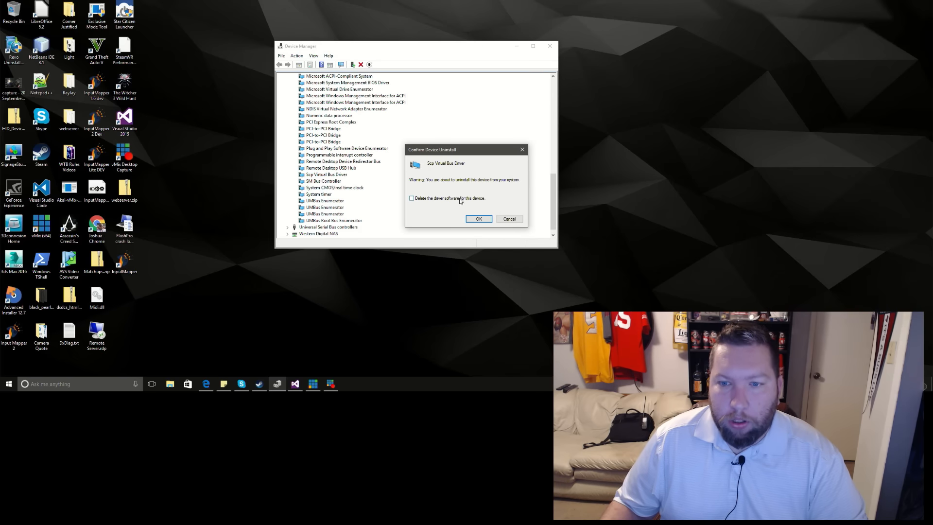
pyautogui.click(479, 219)
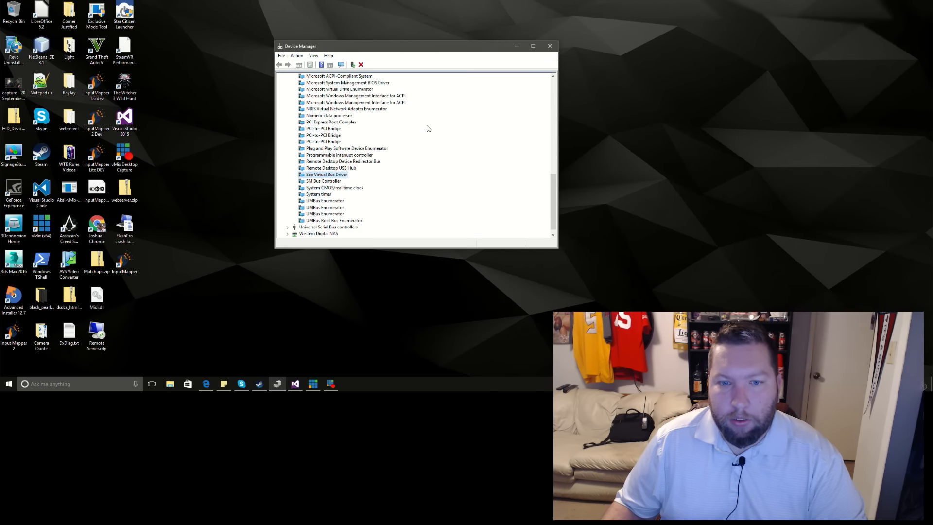
pyautogui.scroll(-4, 426, 149)
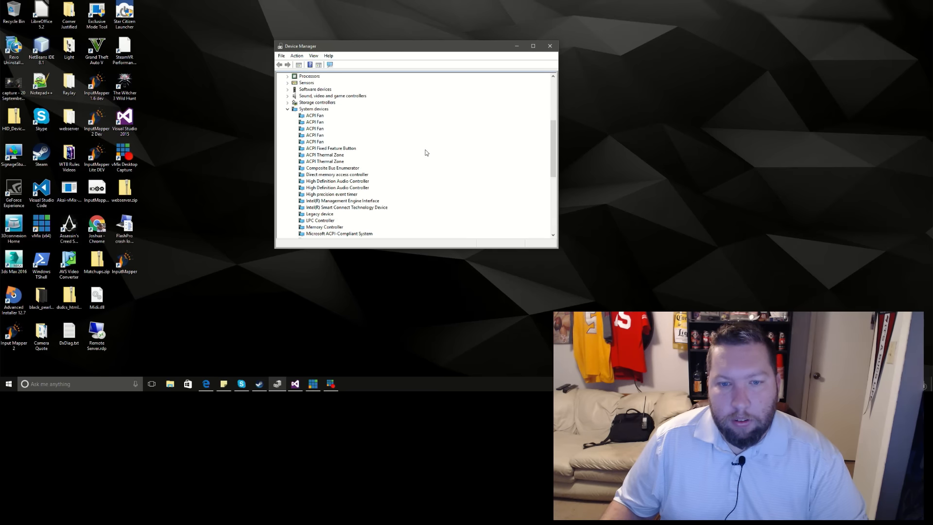
pyautogui.scroll(-4, 427, 153)
pyautogui.click(230, 158)
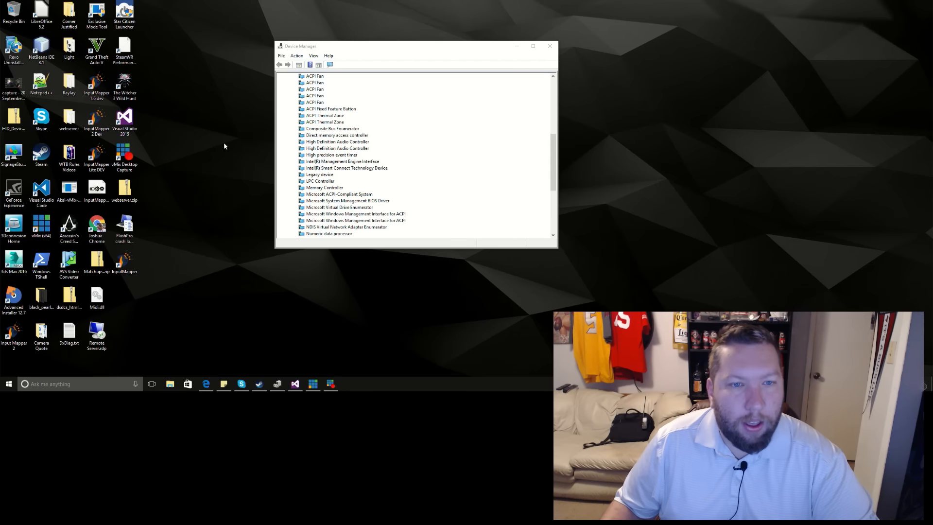
# - Launch the InputMapper 1.6 dev build, accept the missing virtual bus message and run the ScpVBus installer
pyautogui.doubleClick(106, 88)
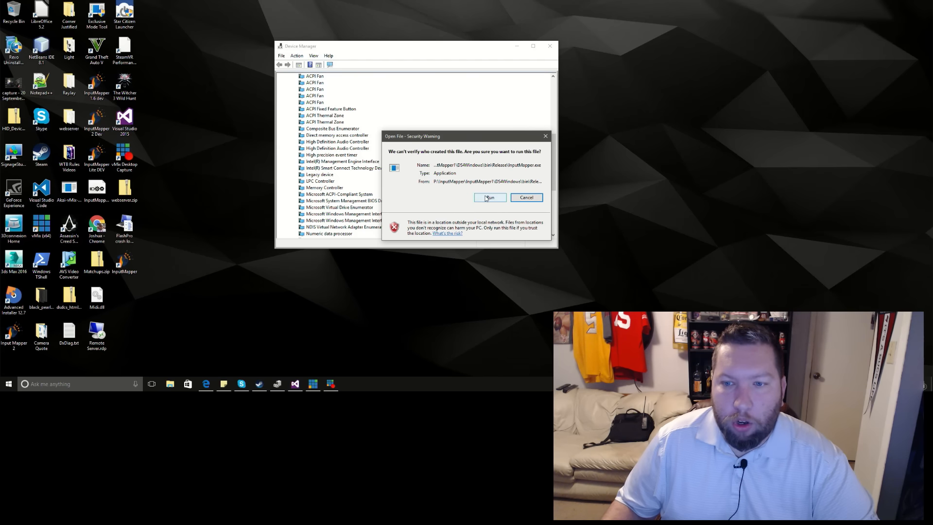
pyautogui.click(486, 198)
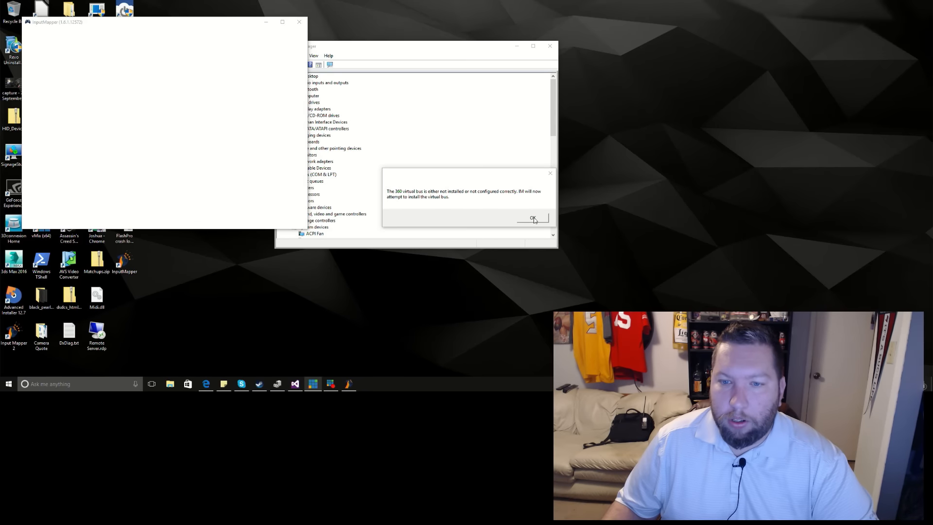
pyautogui.click(453, 175)
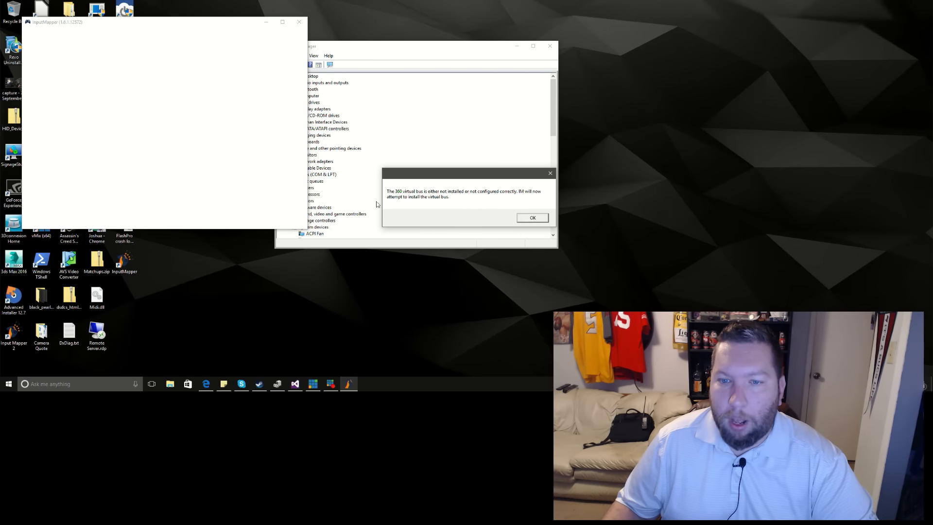
pyautogui.click(540, 220)
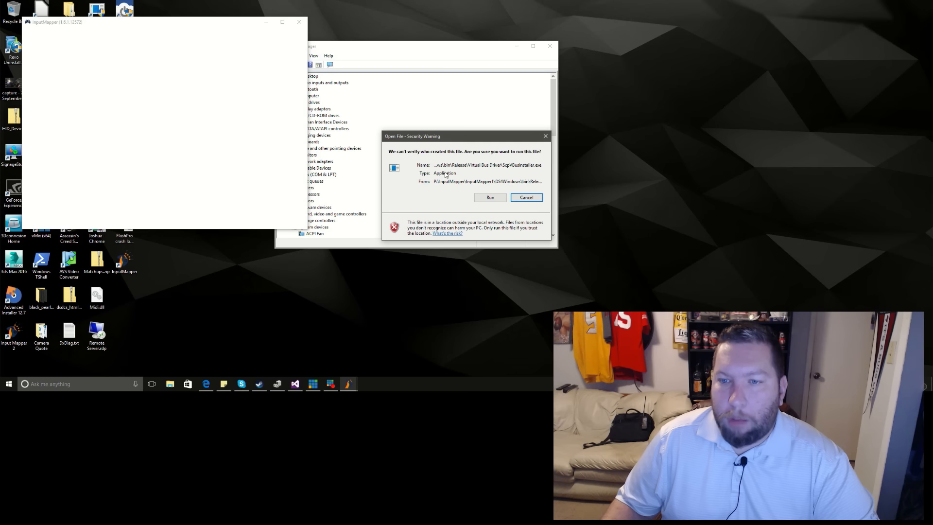
pyautogui.click(492, 199)
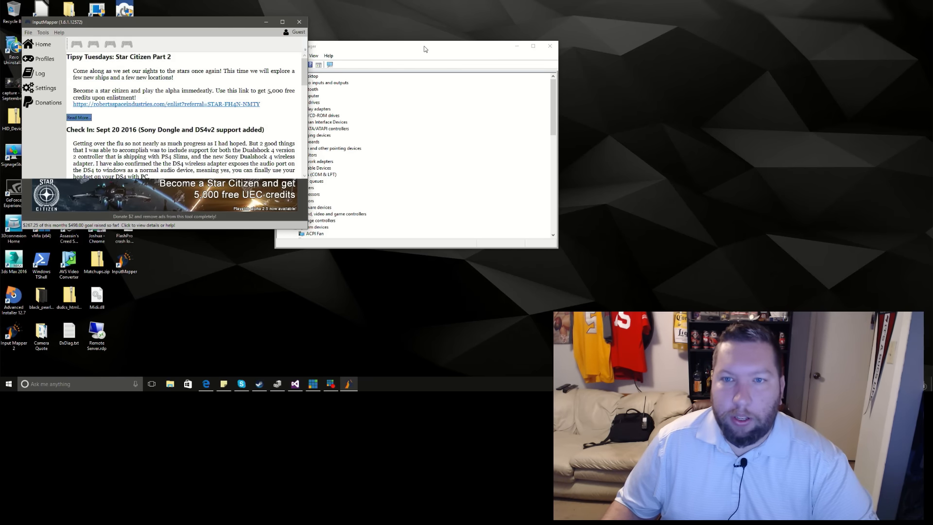
# - Confirm Scp Virtual Bus Driver is back in Device Manager and move the InputMapper window toward the centre
pyautogui.click(423, 112)
pyautogui.scroll(-8, 419, 157)
pyautogui.scroll(-2, 420, 157)
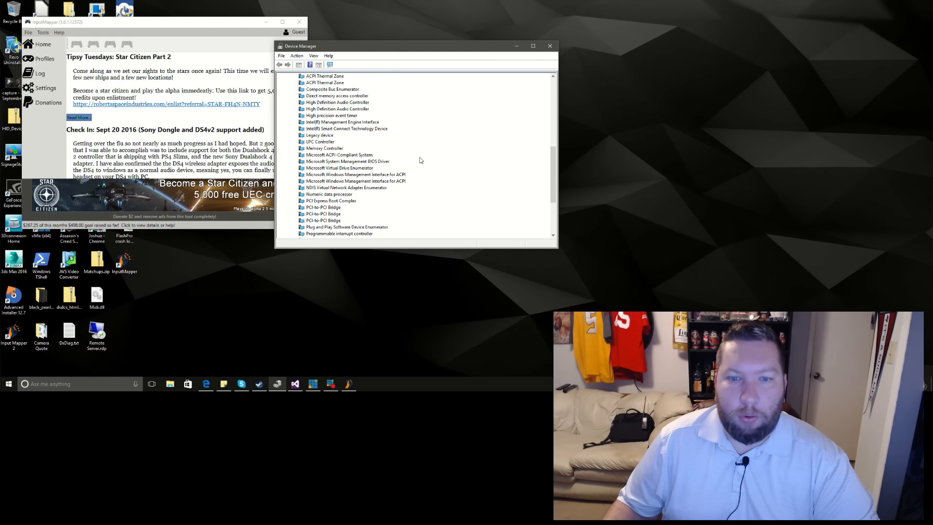
pyautogui.scroll(-3, 420, 161)
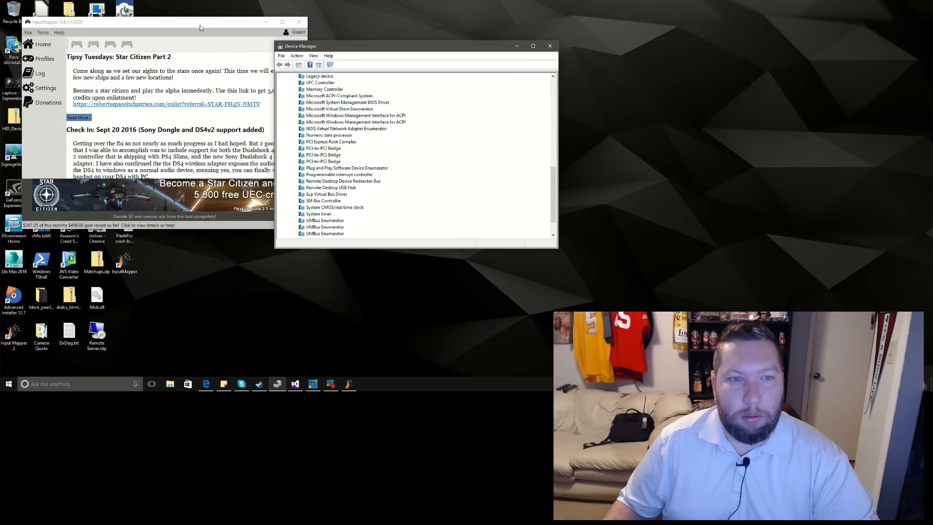
pyautogui.click(325, 194)
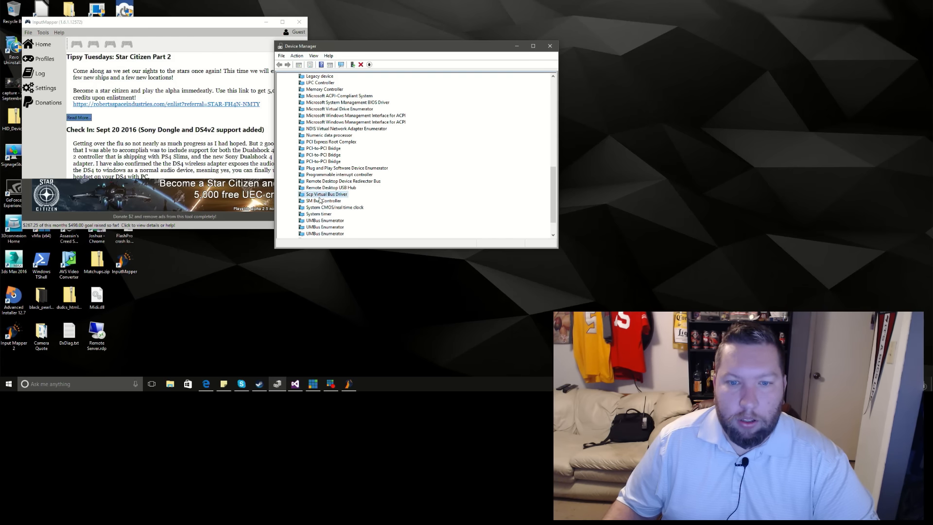
pyautogui.moveTo(156, 23); pyautogui.dragTo(314, 68)
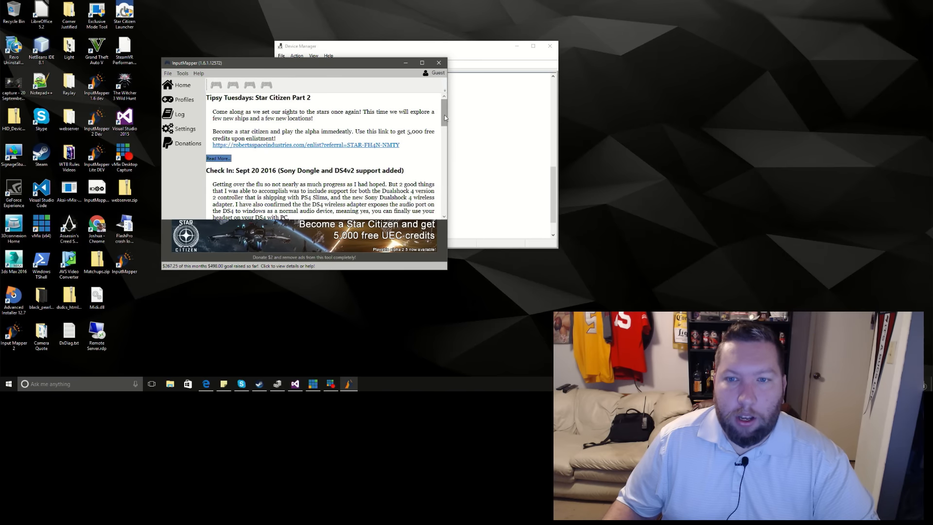
pyautogui.moveTo(445, 118)
pyautogui.mouseDown()
pyautogui.moveTo(445, 190)
pyautogui.moveTo(447, 108)
pyautogui.mouseUp()
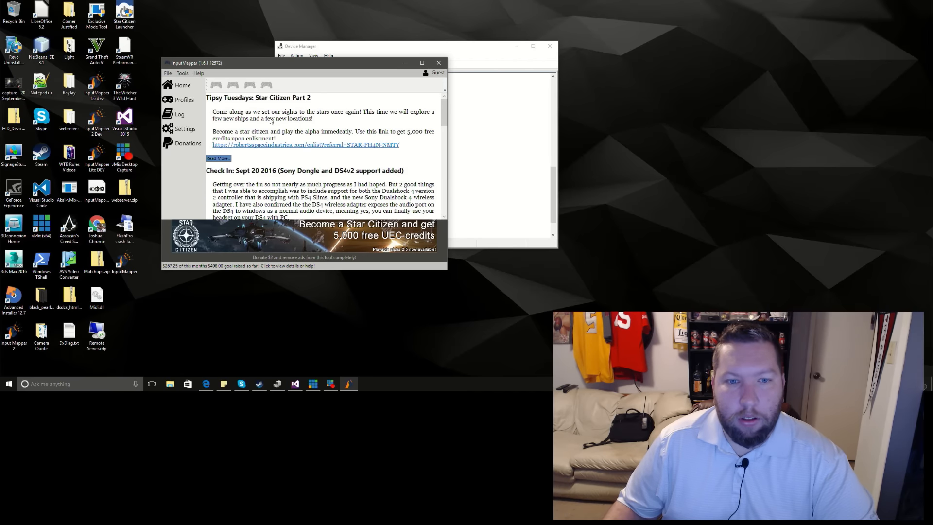
pyautogui.moveTo(447, 110)
pyautogui.mouseDown()
pyautogui.moveTo(440, 211)
pyautogui.moveTo(445, 101)
pyautogui.mouseUp()
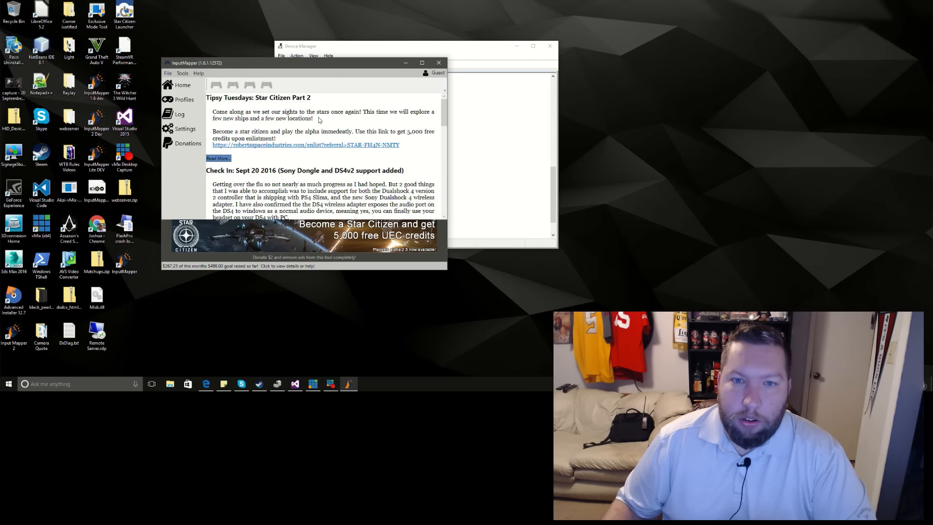
pyautogui.moveTo(339, 68)
pyautogui.mouseDown()
pyautogui.moveTo(370, 103)
pyautogui.moveTo(386, 94)
pyautogui.mouseUp()
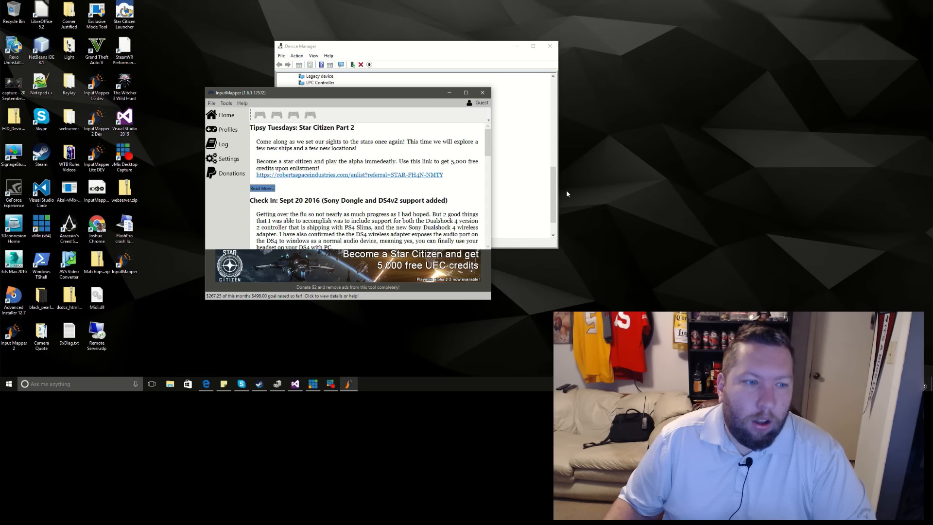
# - Quit the running InputMapper and relaunch the 1.6 dev build, allowing the unverified file to run
pyautogui.moveTo(353, 95); pyautogui.dragTo(336, 96)
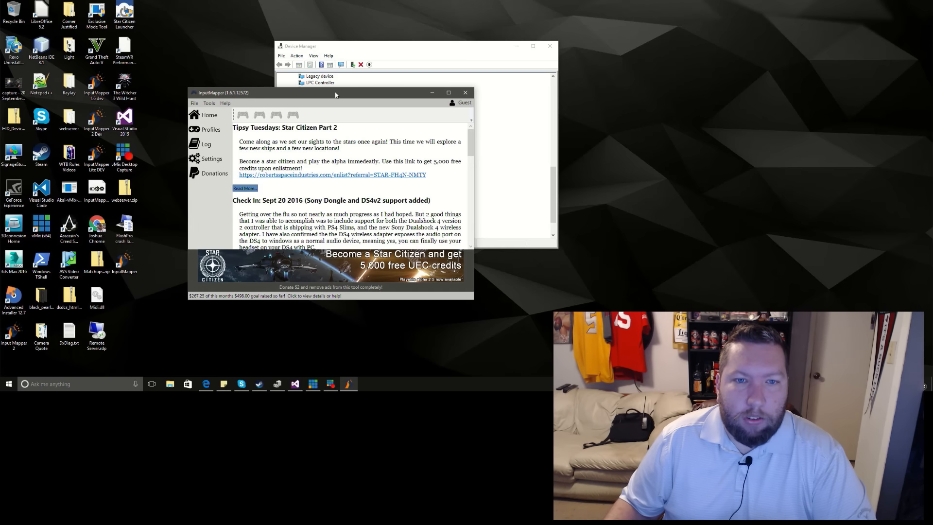
pyautogui.click(465, 94)
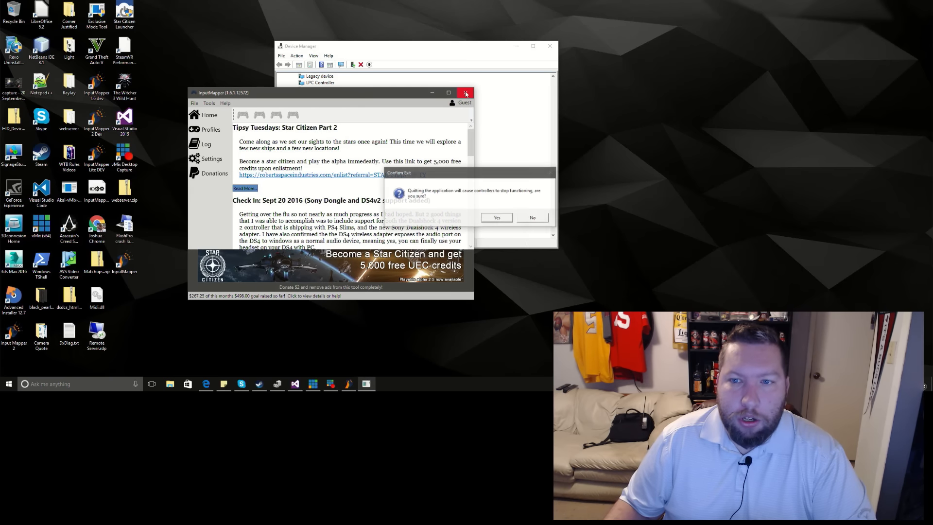
pyautogui.click(501, 218)
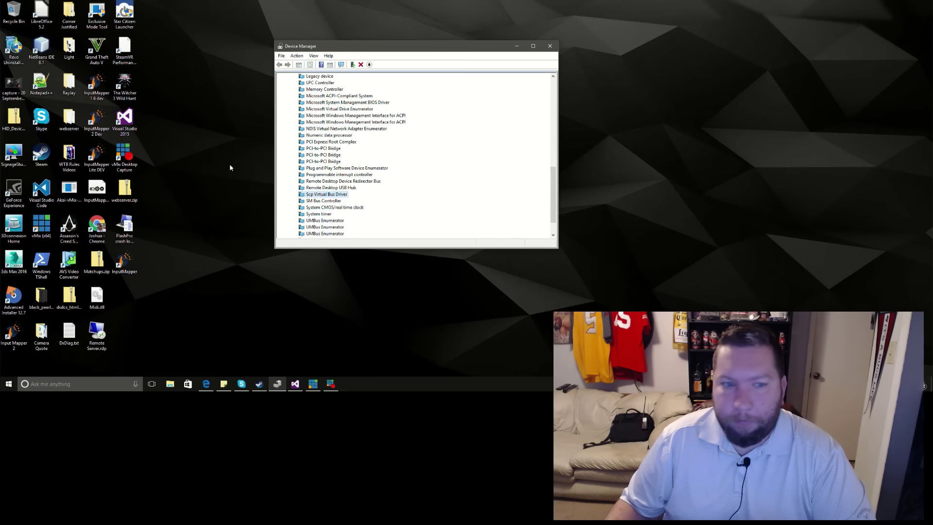
pyautogui.doubleClick(100, 87)
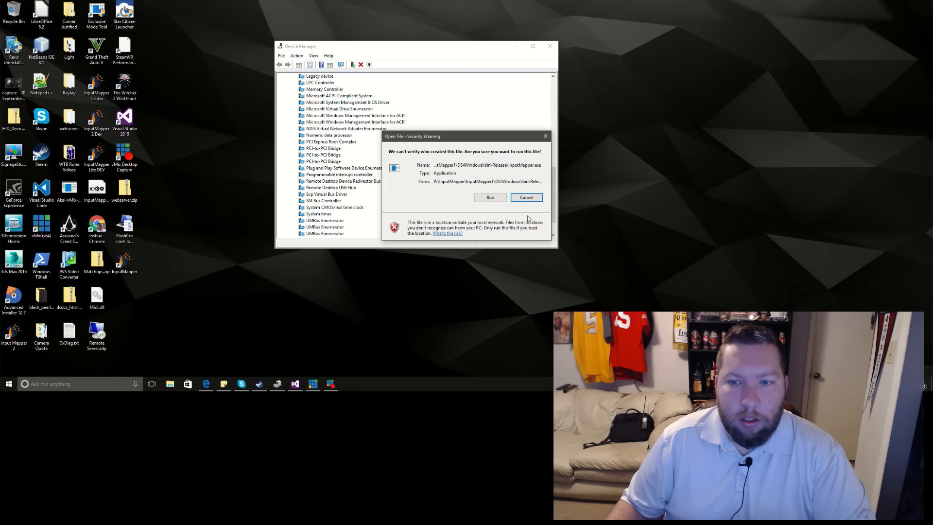
pyautogui.click(489, 198)
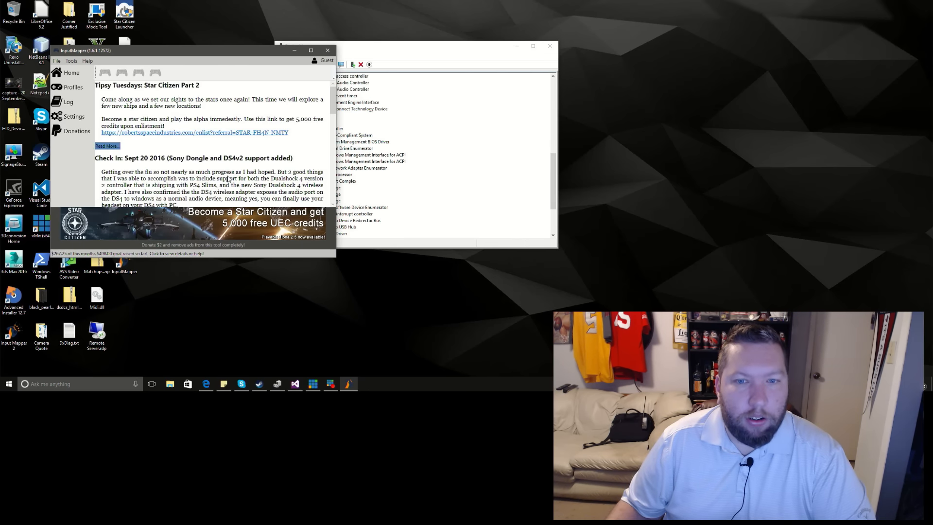
pyautogui.moveTo(221, 55)
pyautogui.mouseDown()
pyautogui.moveTo(290, 84)
pyautogui.moveTo(339, 81)
pyautogui.mouseUp()
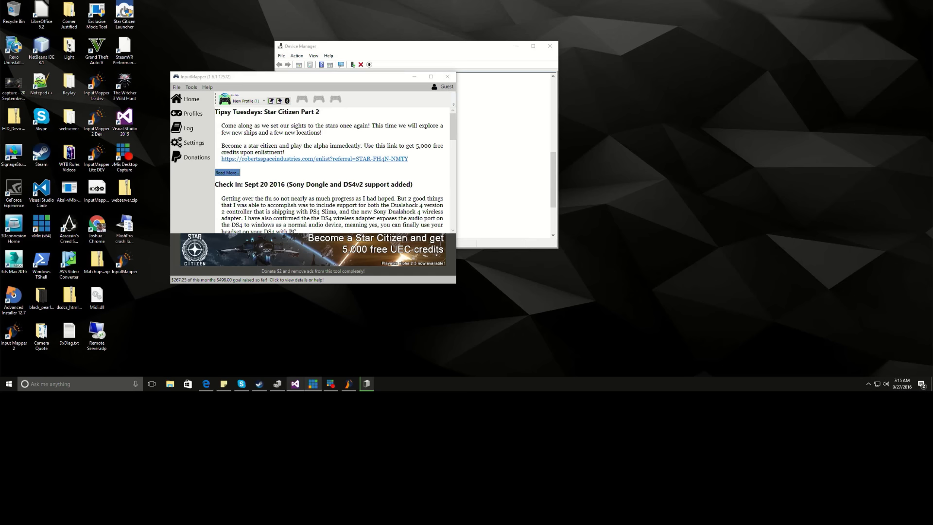
pyautogui.click(923, 385)
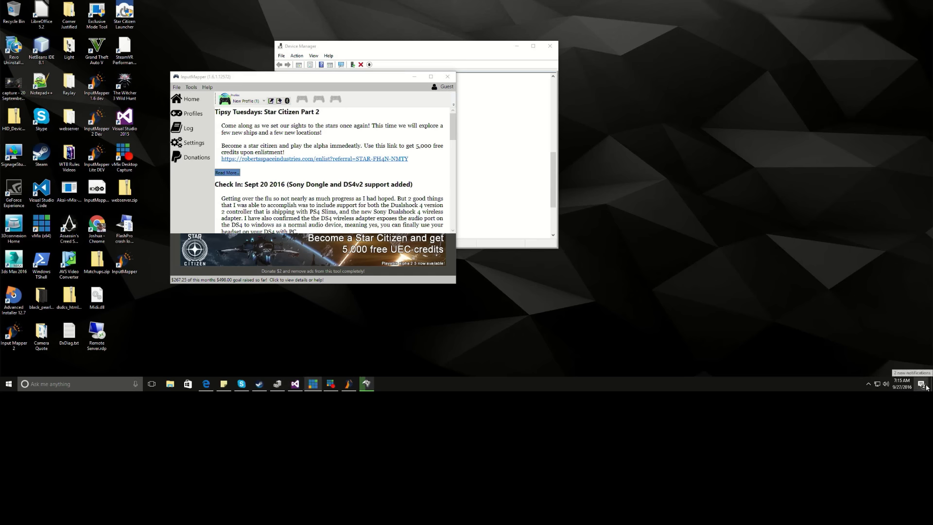
pyautogui.click(923, 385)
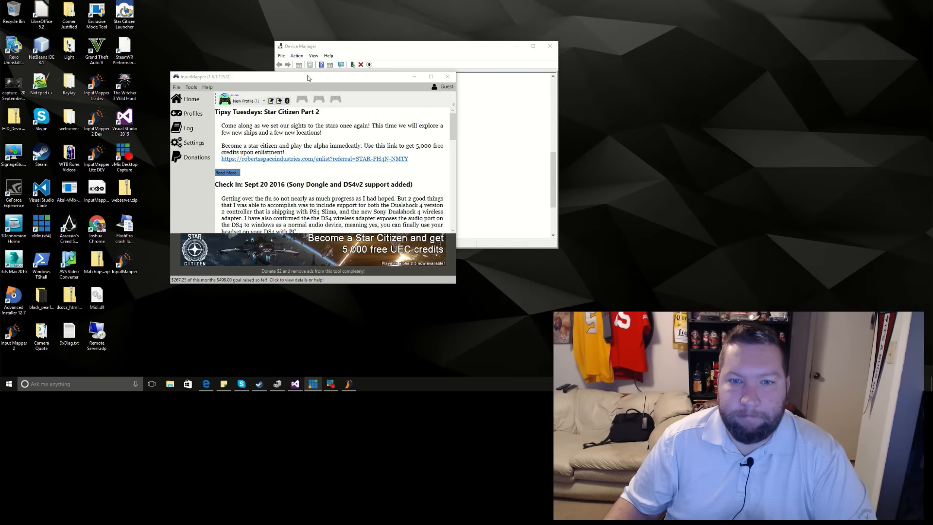
pyautogui.moveTo(302, 79); pyautogui.dragTo(338, 107)
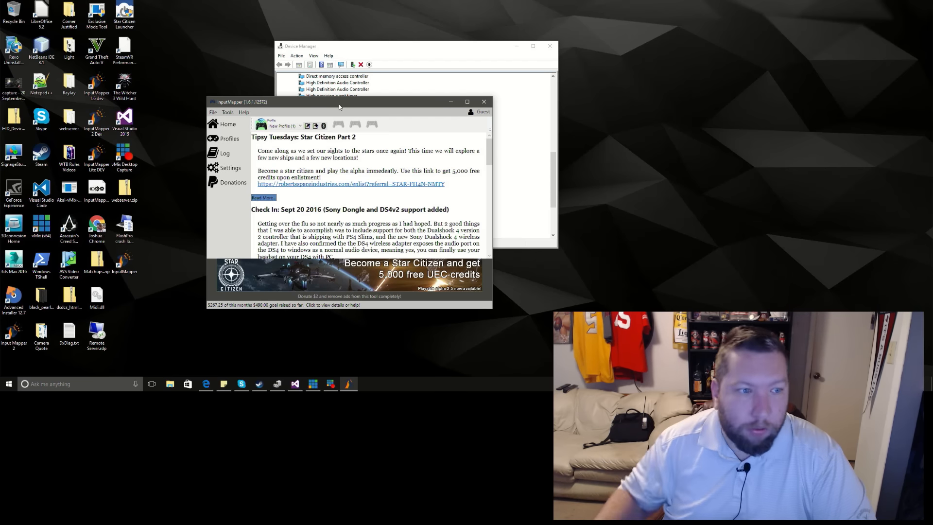
pyautogui.moveTo(338, 107); pyautogui.dragTo(333, 103)
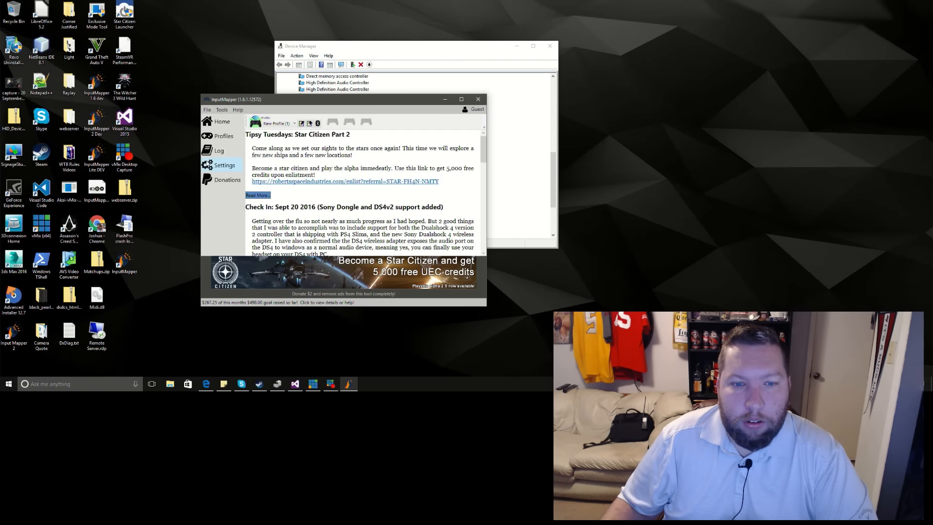
pyautogui.click(222, 137)
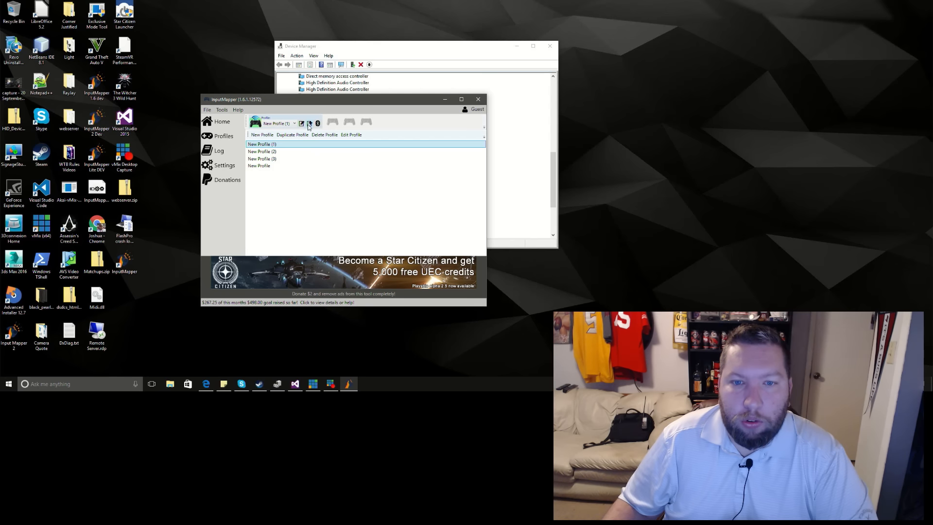
pyautogui.click(302, 125)
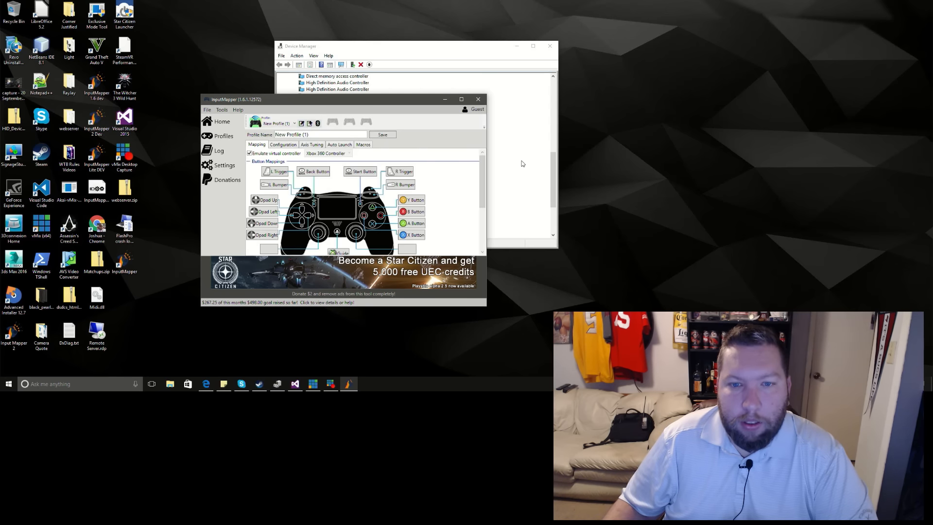
pyautogui.scroll(-2, 481, 169)
pyautogui.scroll(2, 481, 169)
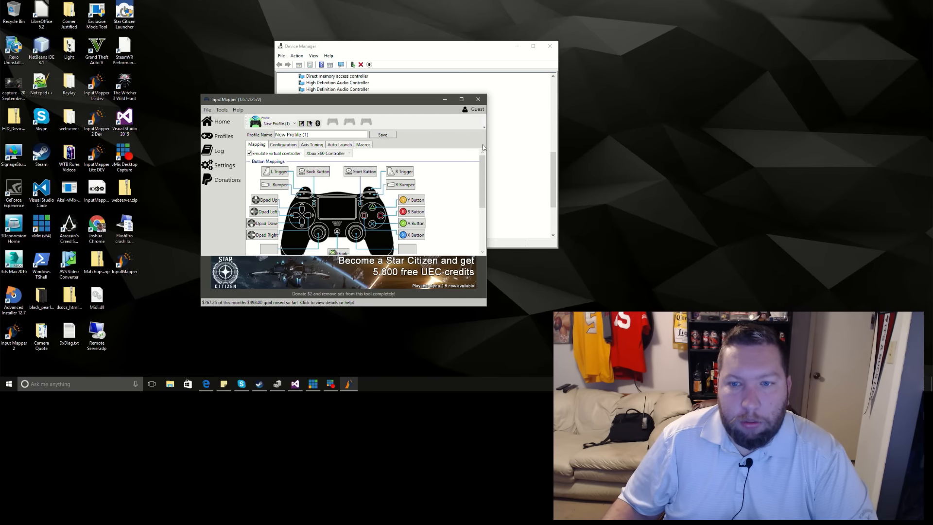
pyautogui.scroll(-3, 482, 193)
pyautogui.scroll(3, 486, 150)
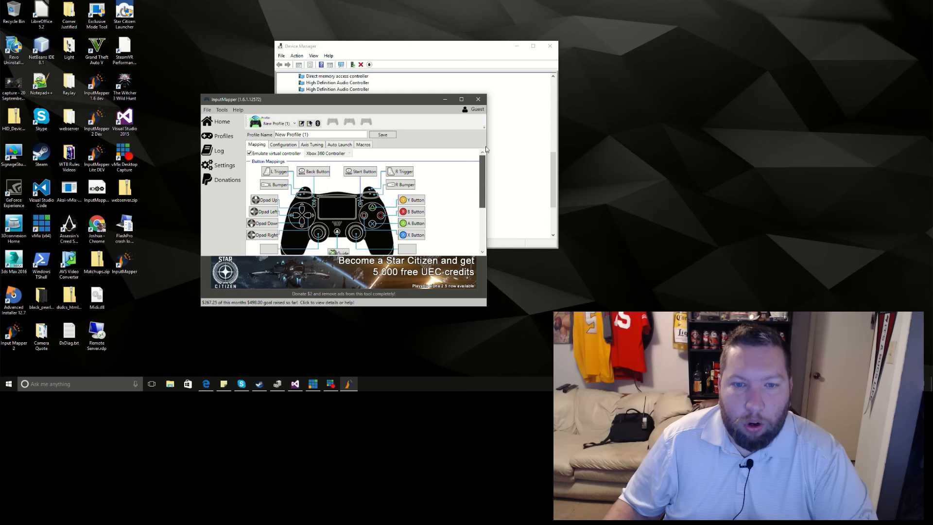
pyautogui.click(231, 125)
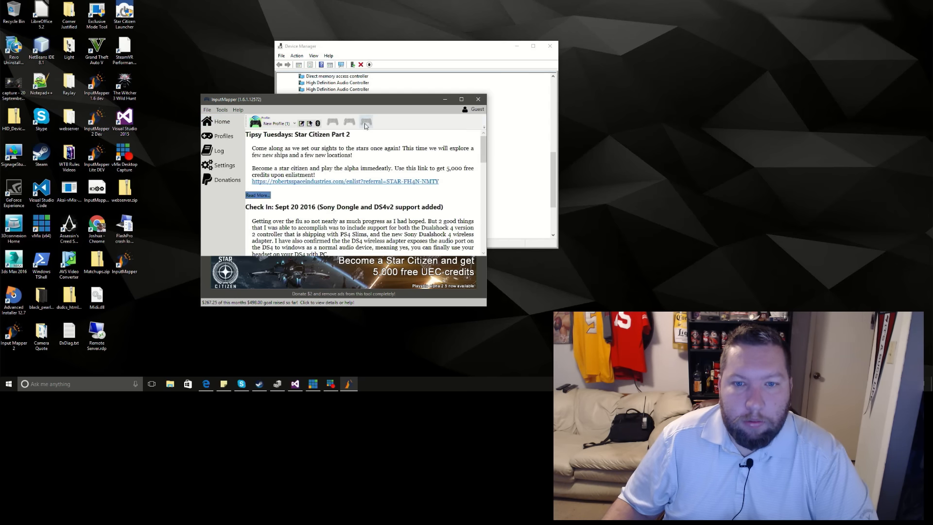
pyautogui.moveTo(482, 148)
pyautogui.mouseDown()
pyautogui.moveTo(493, 252)
pyautogui.moveTo(459, 141)
pyautogui.mouseUp()
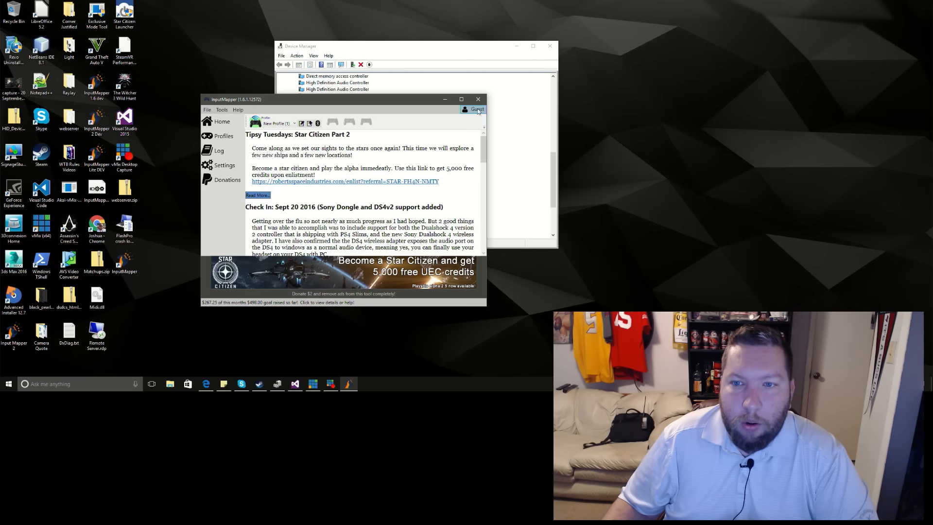
pyautogui.click(475, 110)
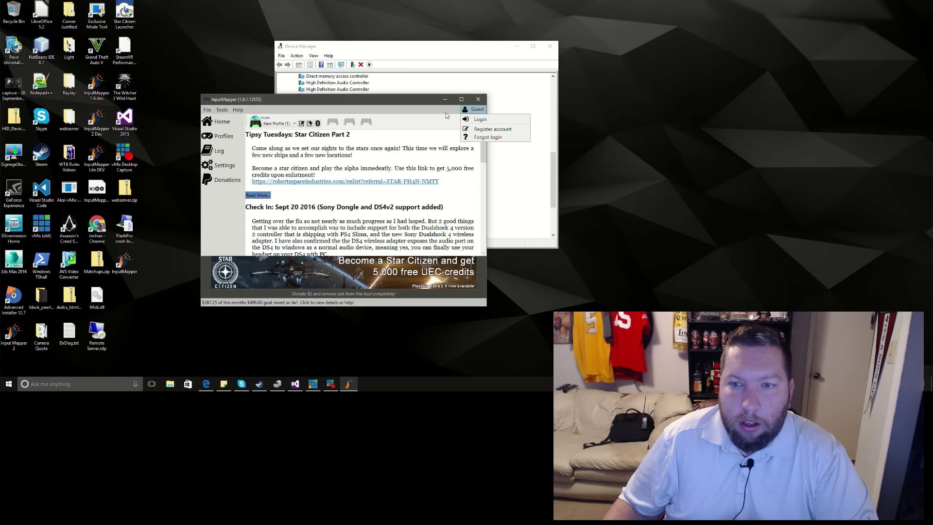
pyautogui.click(397, 103)
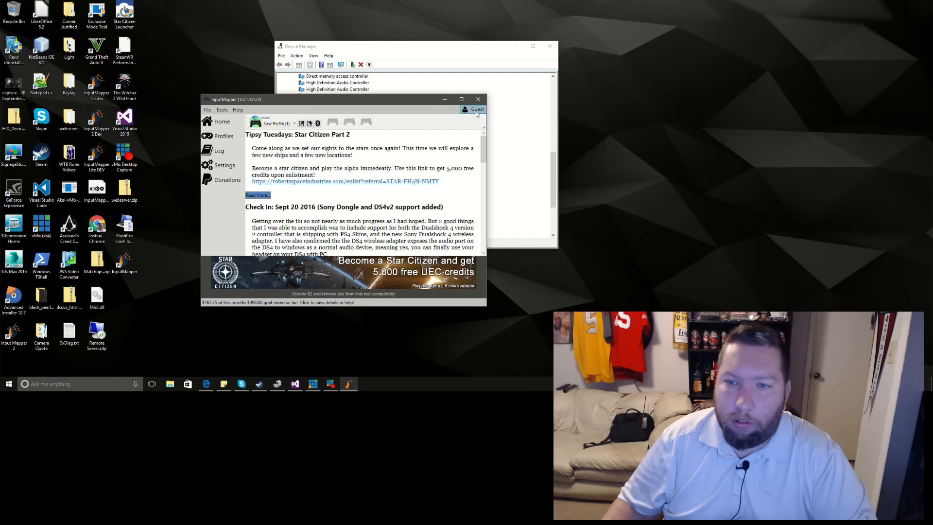
pyautogui.moveTo(396, 101); pyautogui.dragTo(389, 110)
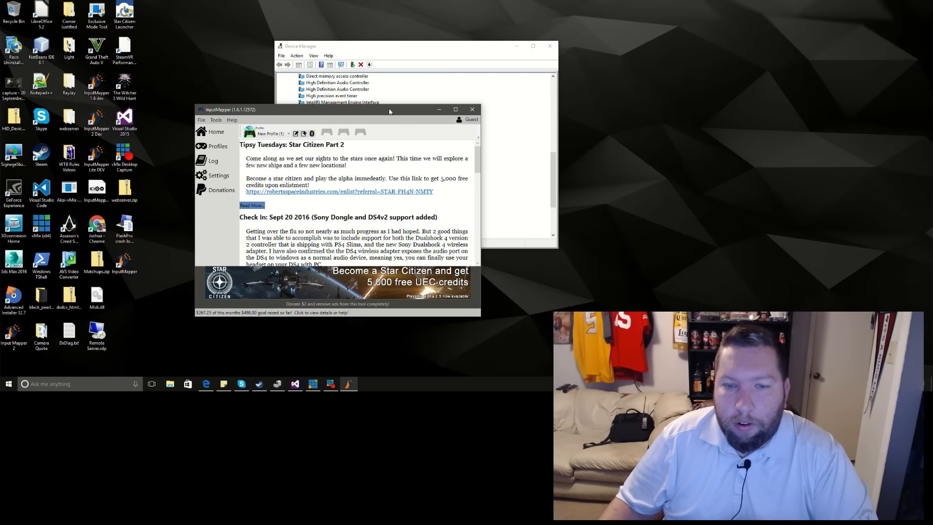
pyautogui.moveTo(389, 111); pyautogui.dragTo(406, 105)
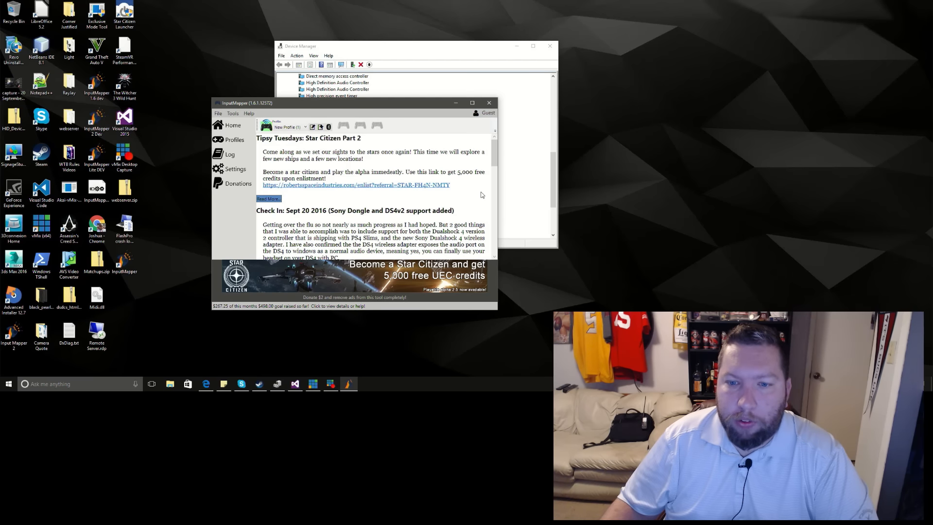
pyautogui.moveTo(493, 149)
pyautogui.mouseDown()
pyautogui.moveTo(495, 242)
pyautogui.moveTo(464, 133)
pyautogui.mouseUp()
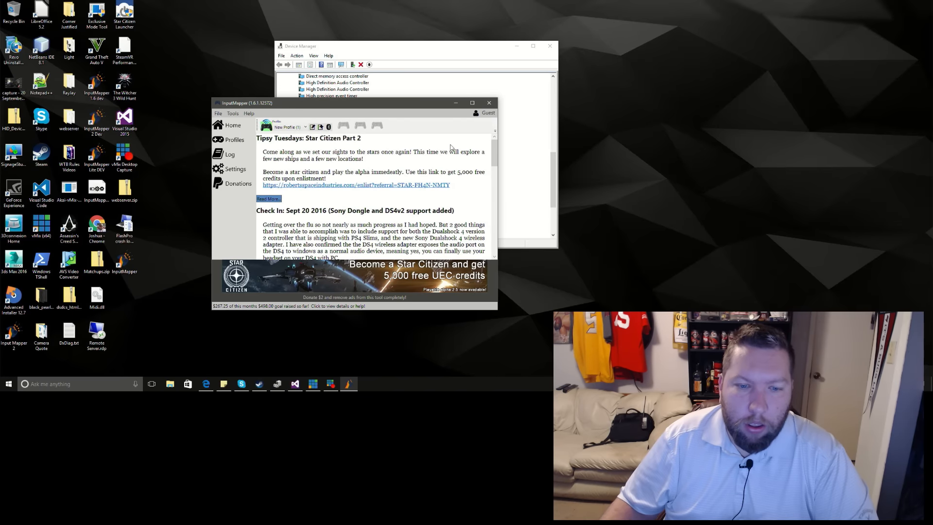
pyautogui.moveTo(411, 108); pyautogui.dragTo(400, 111)
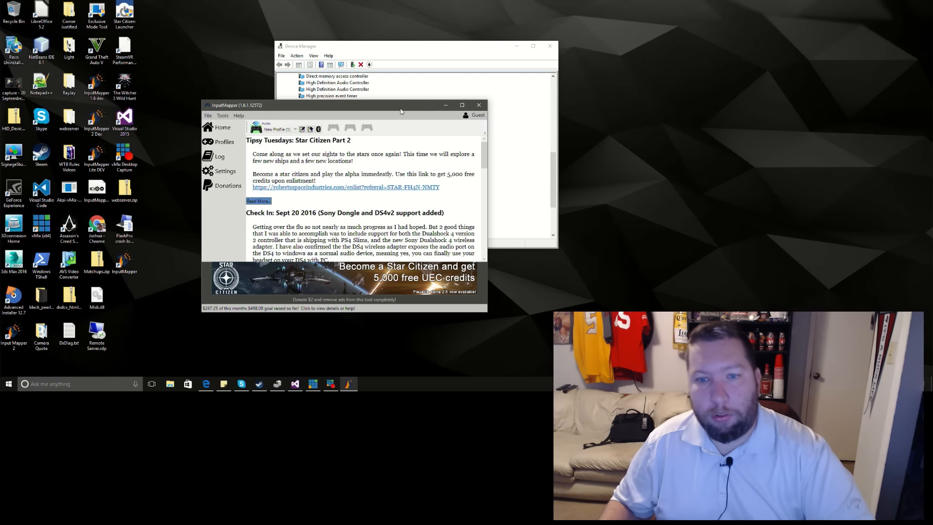
pyautogui.moveTo(365, 111); pyautogui.dragTo(400, 101)
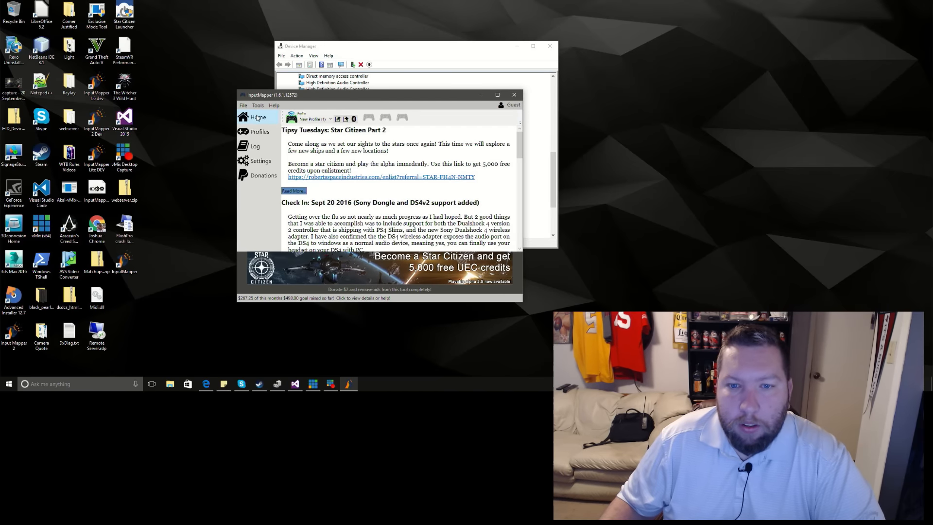
pyautogui.moveTo(327, 101); pyautogui.dragTo(320, 96)
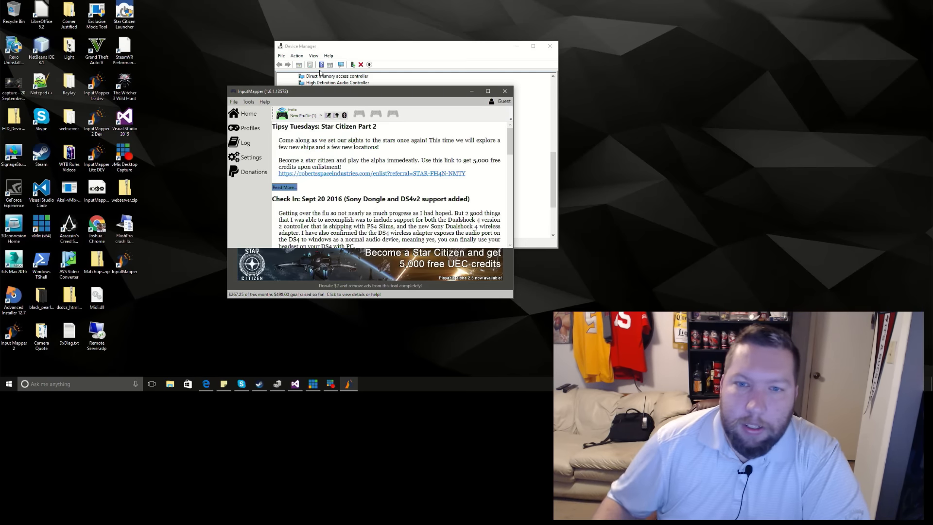
pyautogui.moveTo(370, 94); pyautogui.dragTo(361, 96)
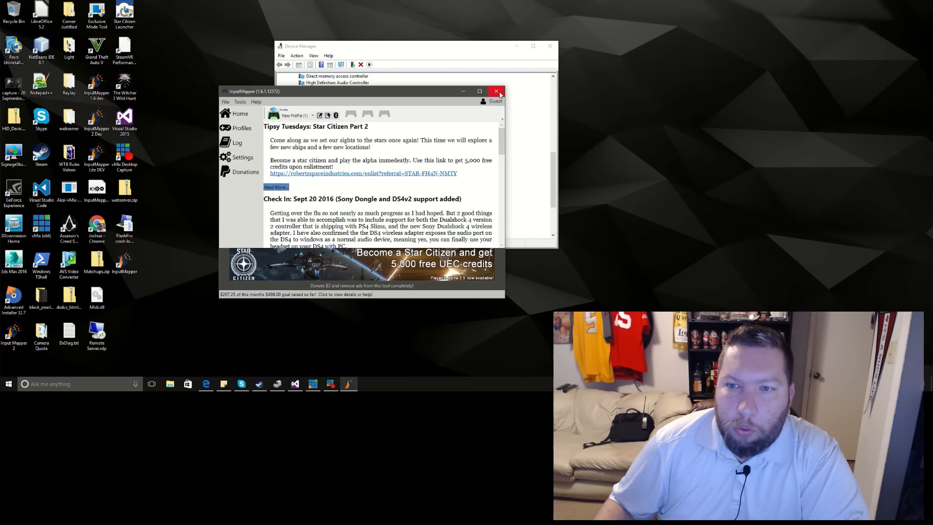